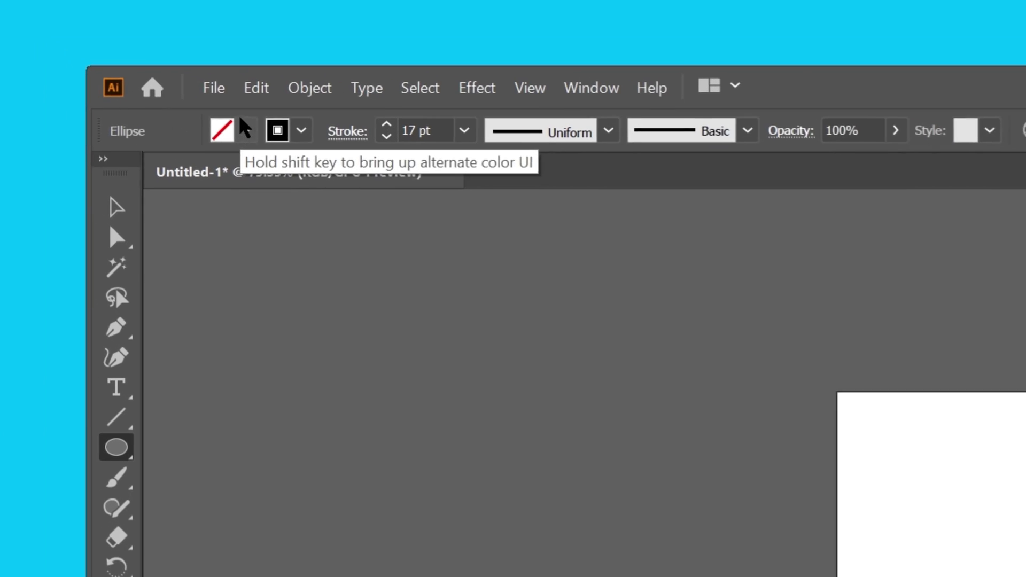
Step: Fill the circle with black, set its stroke weight to 1 pt, and switch to the Selection tool
left_click(232, 135)
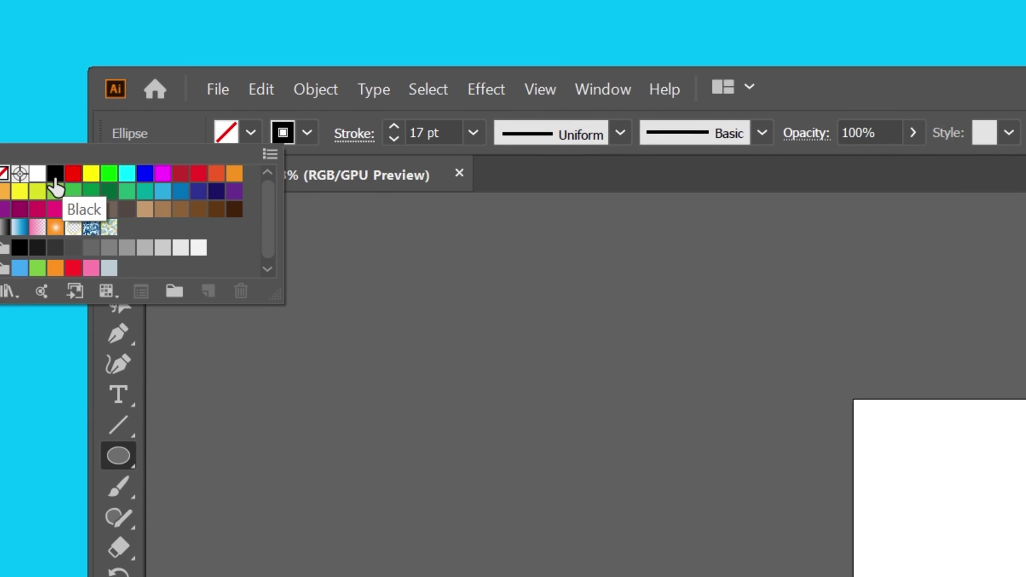
left_click(56, 181)
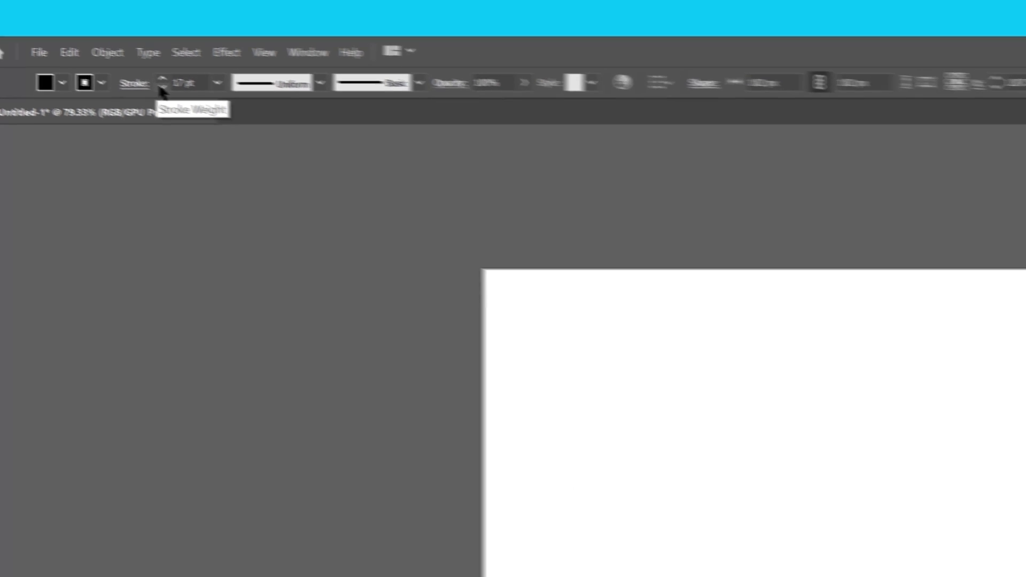
left_click(393, 138)
left_click(394, 138)
left_click(394, 139)
left_click(42, 61)
left_click(41, 60)
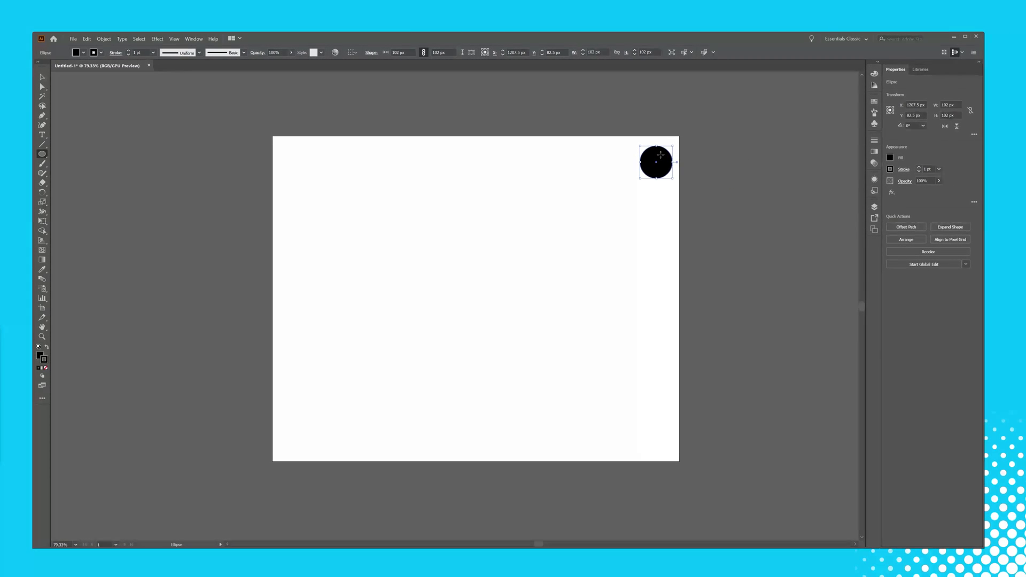
key("v")
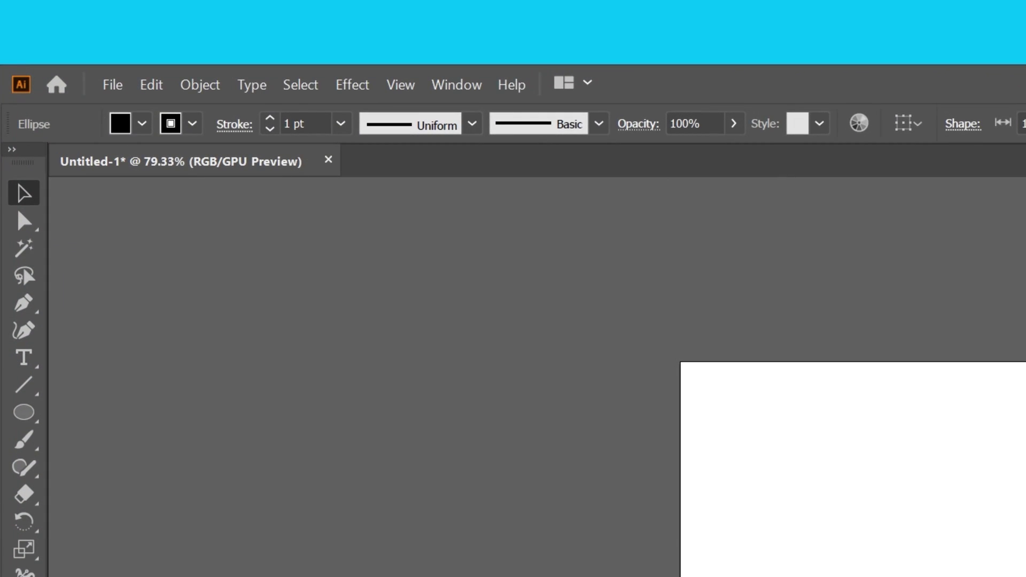
Step: Drag the black circle into the Brushes panel as a new Scatter Brush
left_click(469, 85)
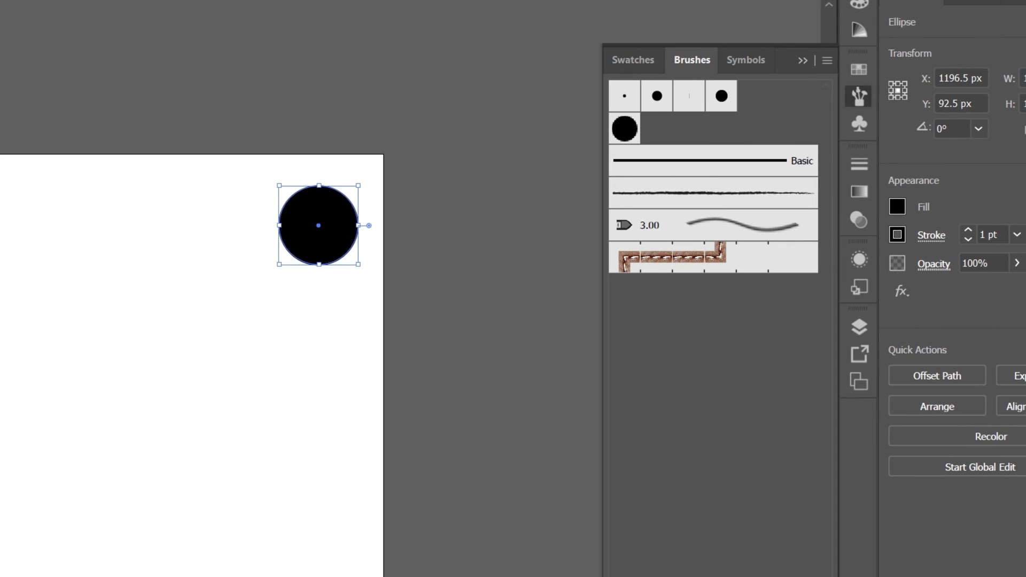
left_click_drag(319, 257, 615, 189)
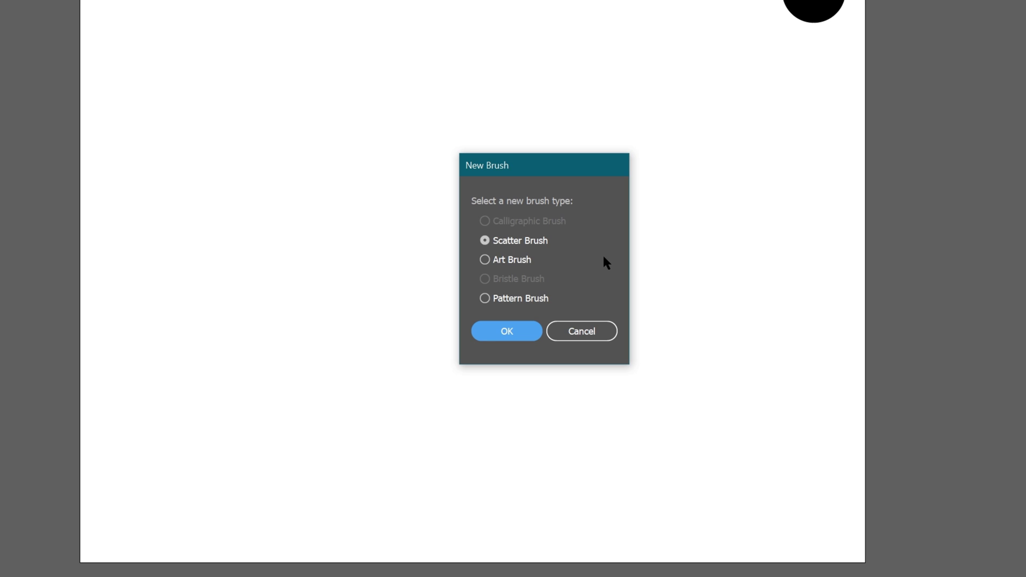
left_click(510, 330)
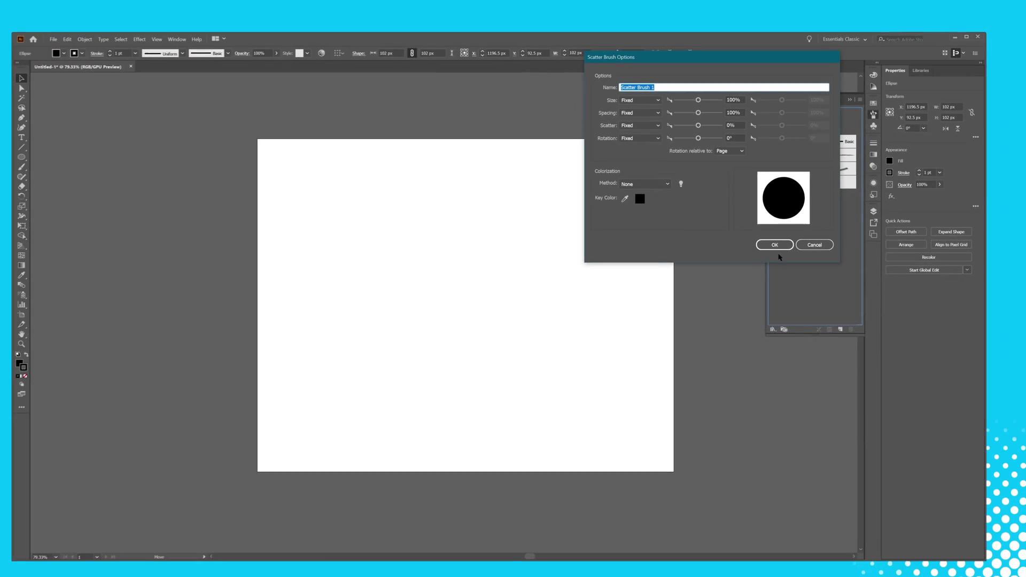
Step: Accept Scatter Brush 1, draw a top-left to bottom-right diagonal, and apply Scatter Brush 1 to it
left_click(775, 245)
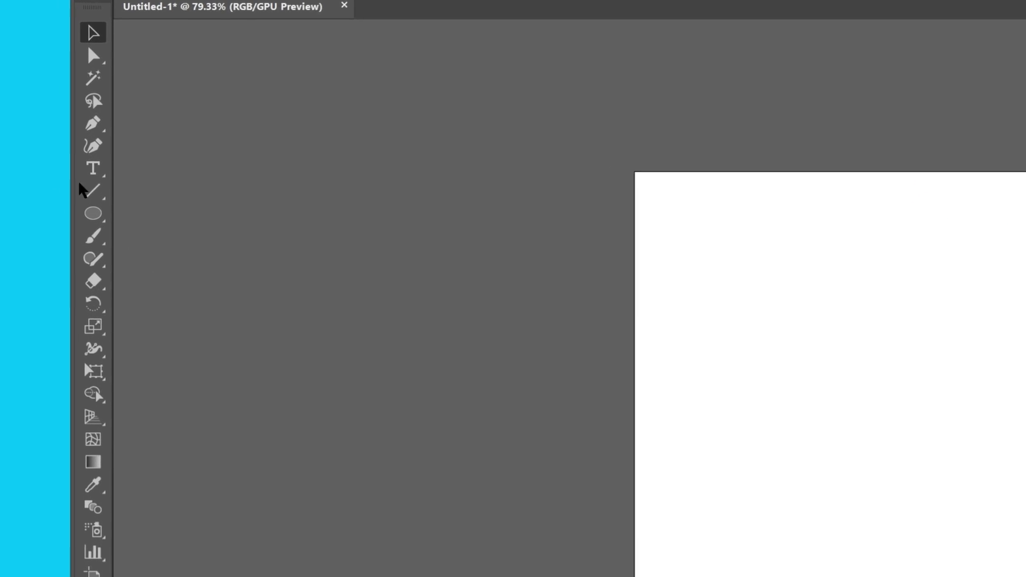
left_click(110, 199)
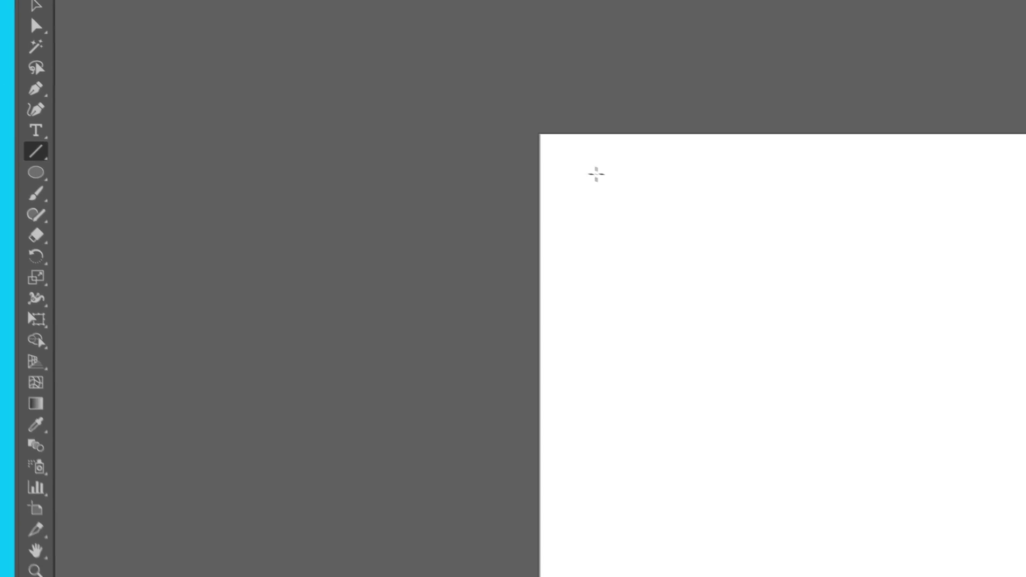
left_click_drag(596, 174, 807, 479)
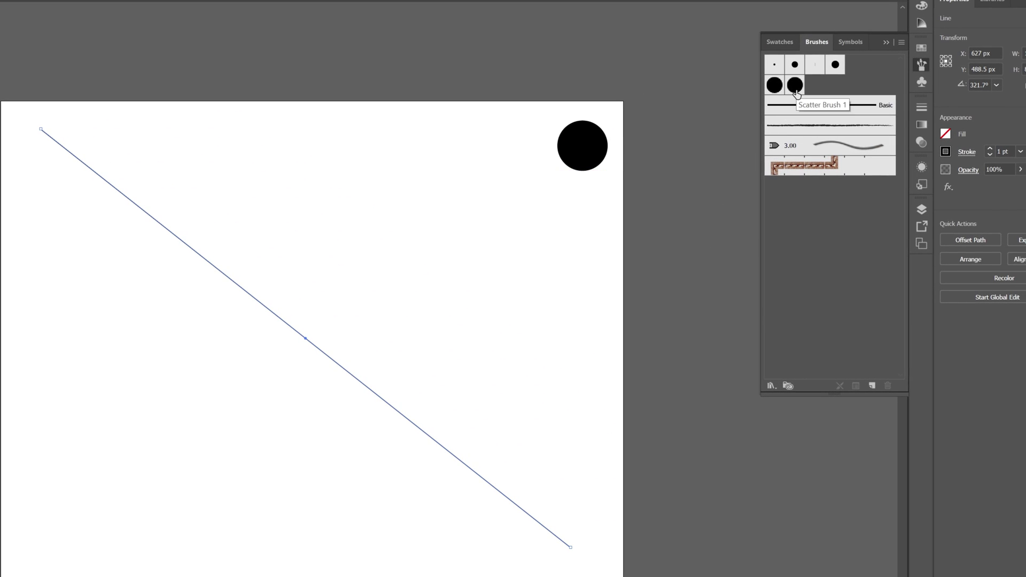
left_click(795, 91)
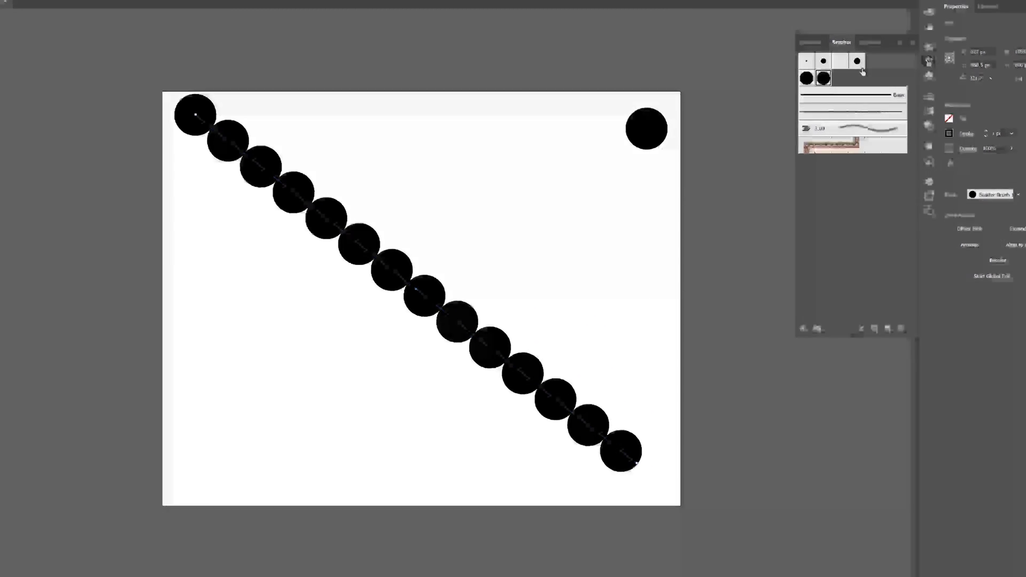
Step: Set Scatter Brush 1 to 29% size and 32% fixed spacing, and apply it to existing strokes
double_click(826, 79)
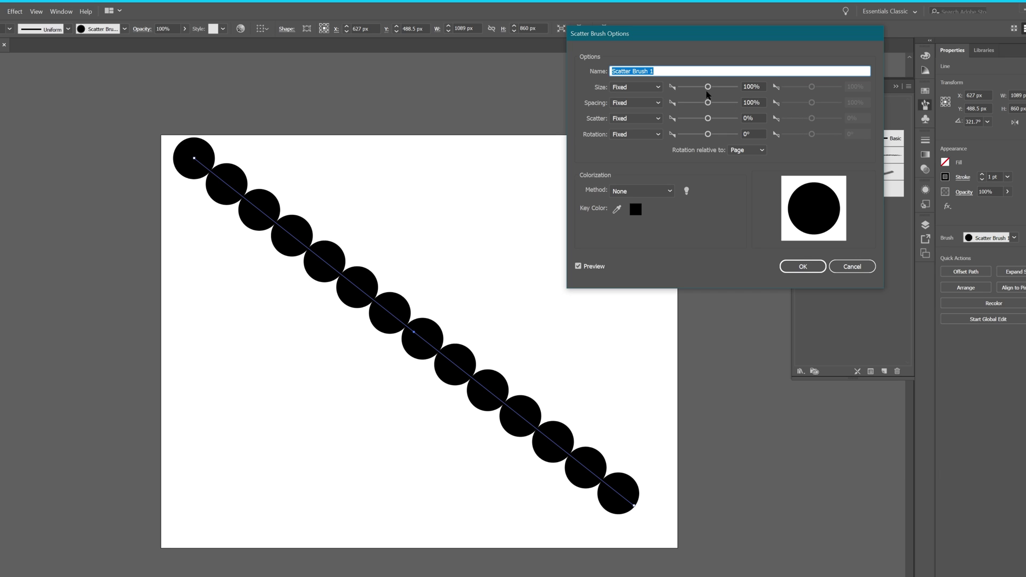
left_click_drag(707, 87, 687, 86)
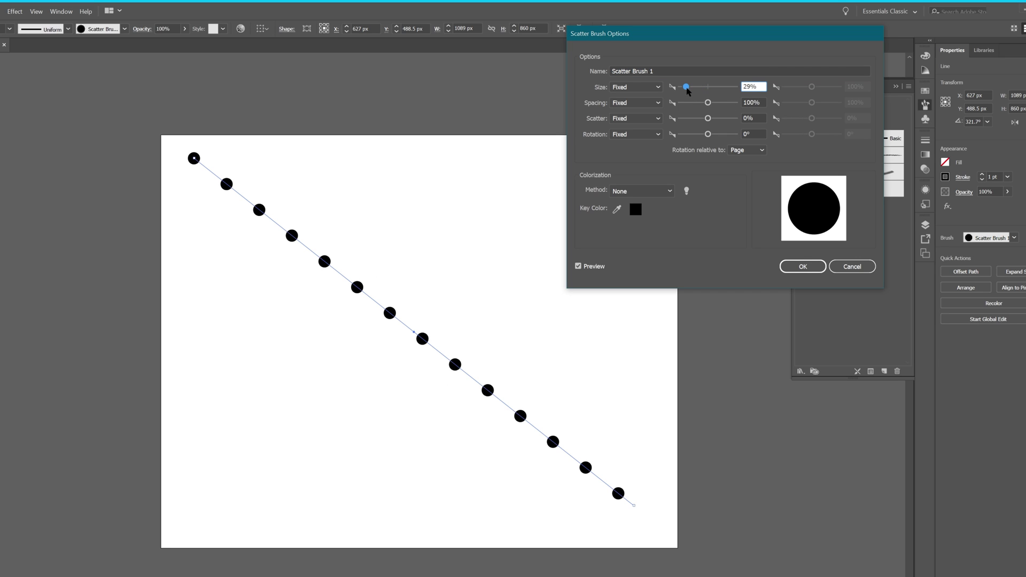
left_click_drag(706, 103, 689, 104)
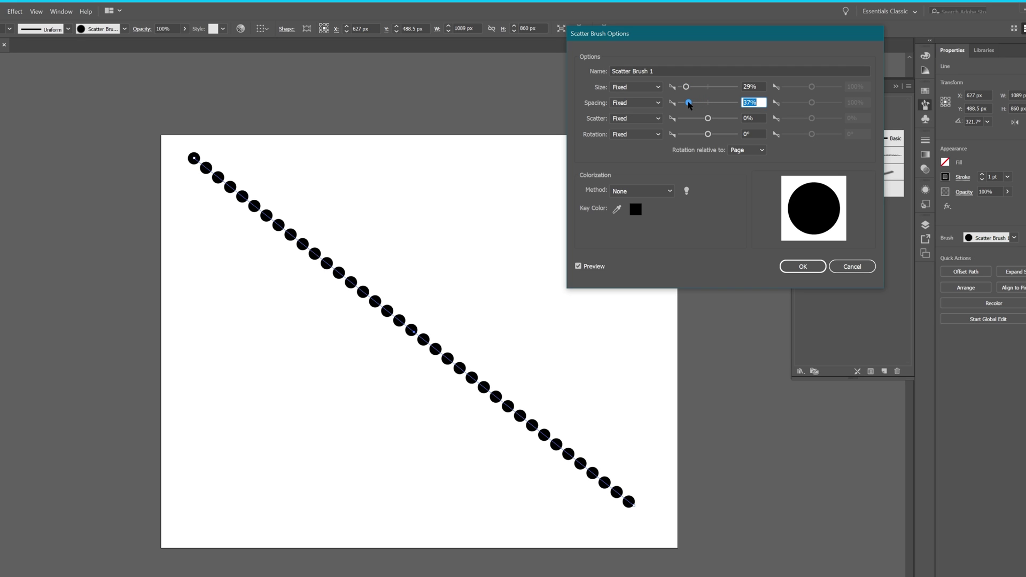
left_click_drag(689, 105, 688, 105)
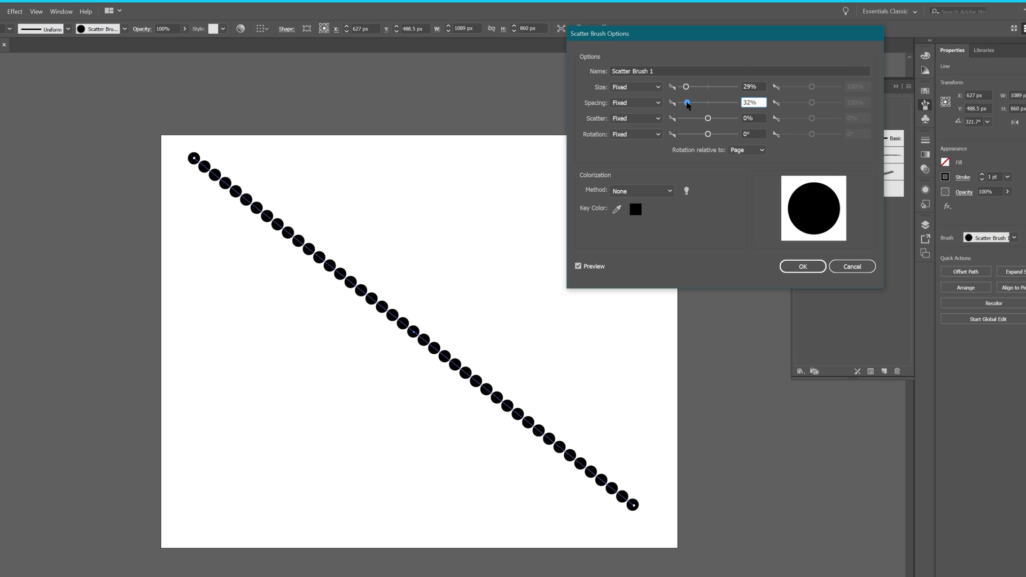
left_click(657, 102)
left_click(659, 129)
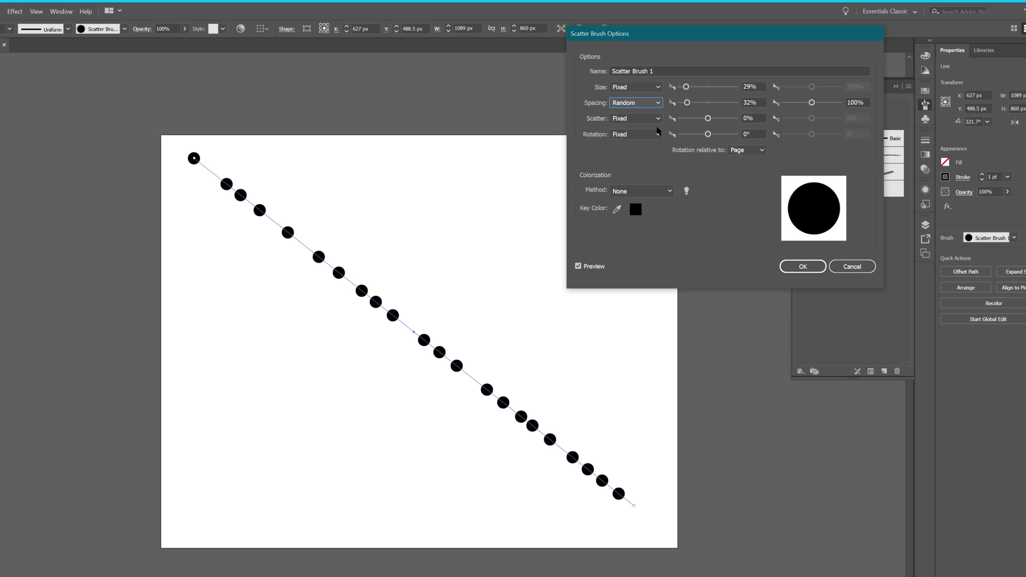
left_click(657, 102)
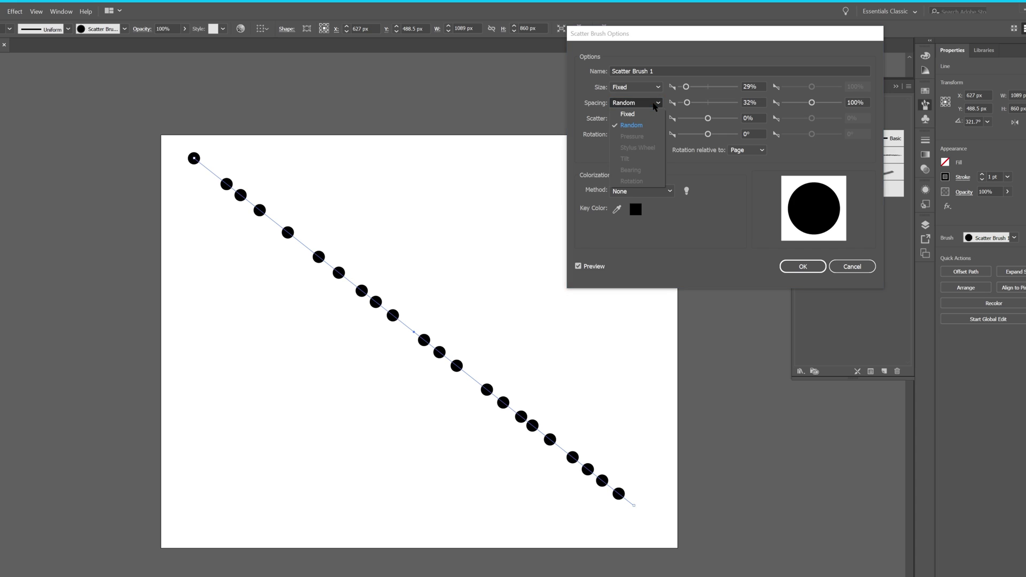
left_click(654, 116)
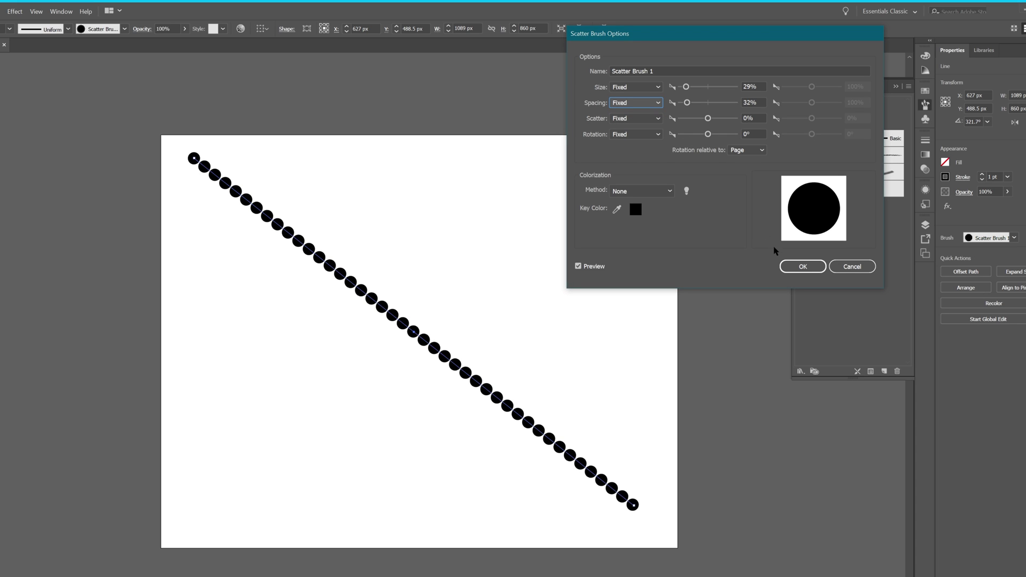
left_click(787, 268)
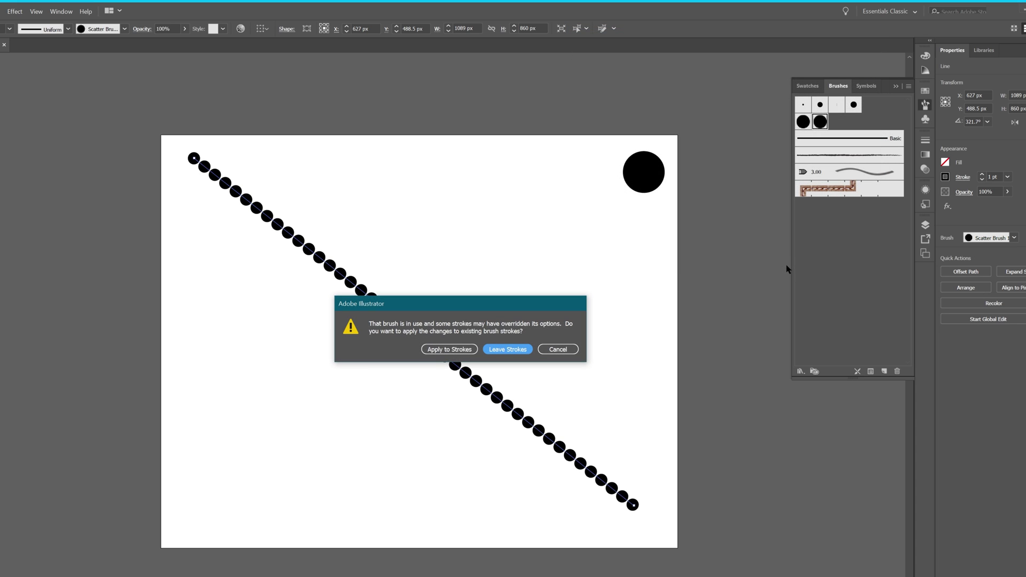
left_click(446, 350)
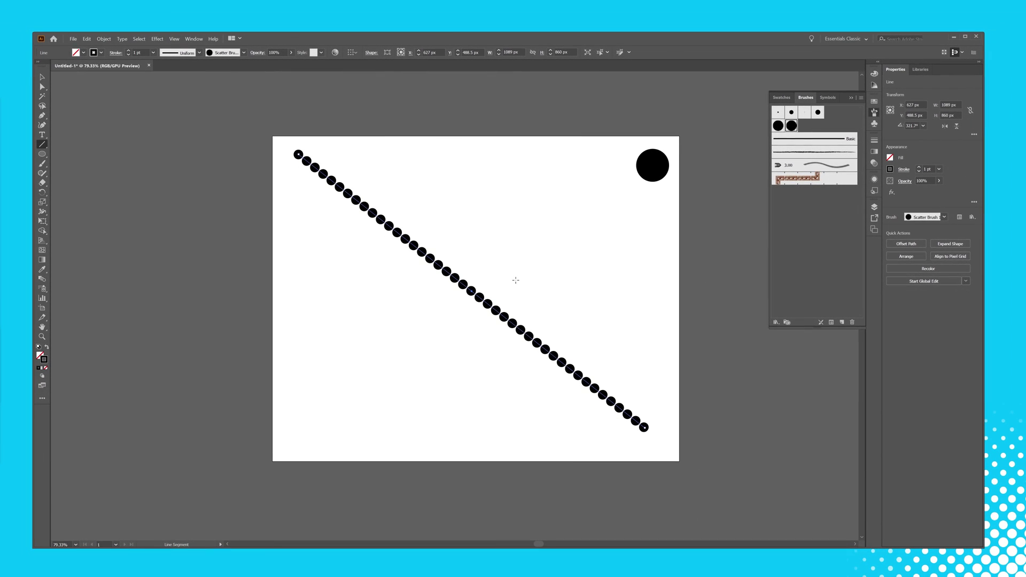
Step: Delete the dotted line and circle, then draw a new straight line across the artboard
key("ctrl+a")
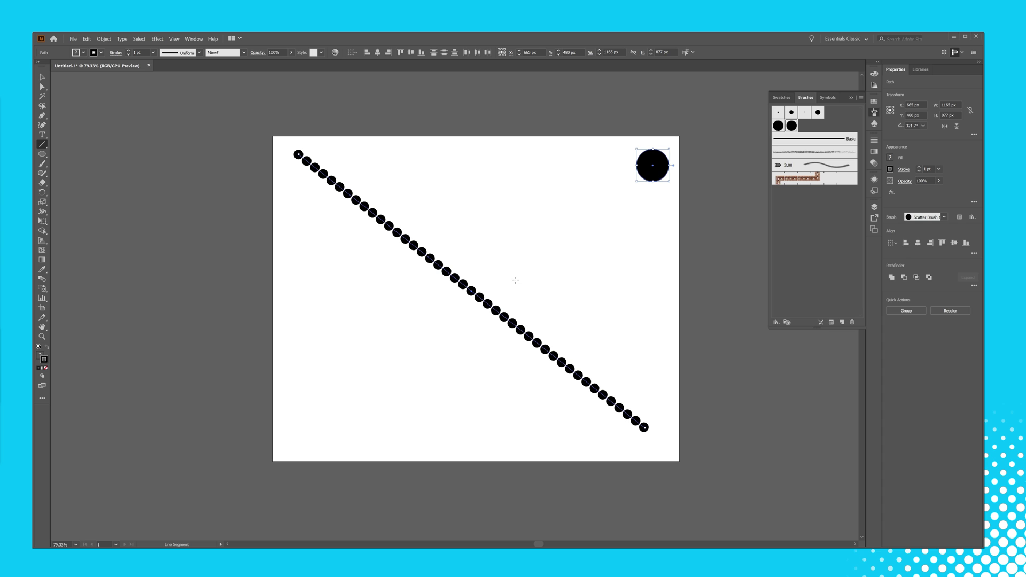
key("Delete")
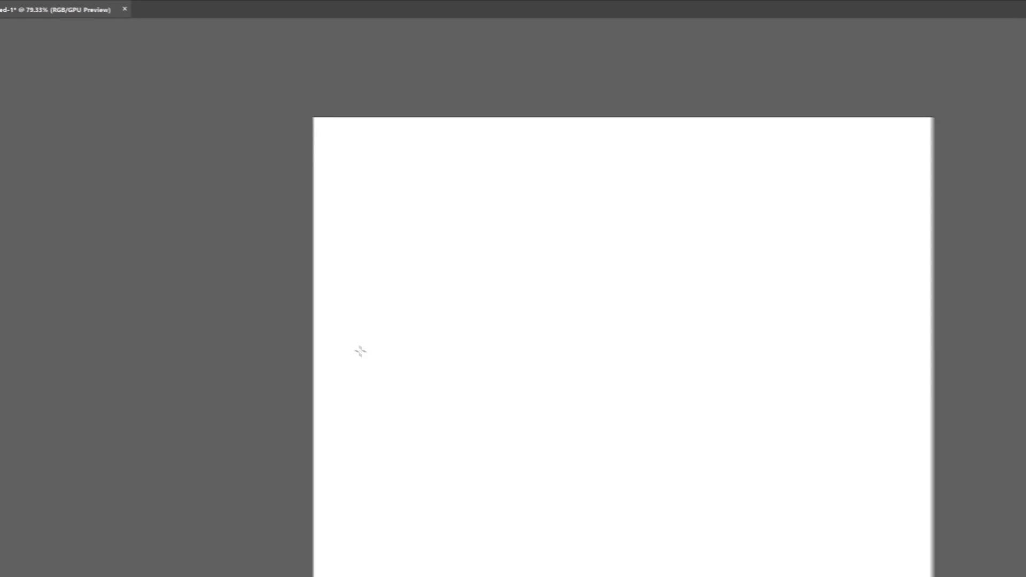
left_click_drag(259, 319, 715, 253)
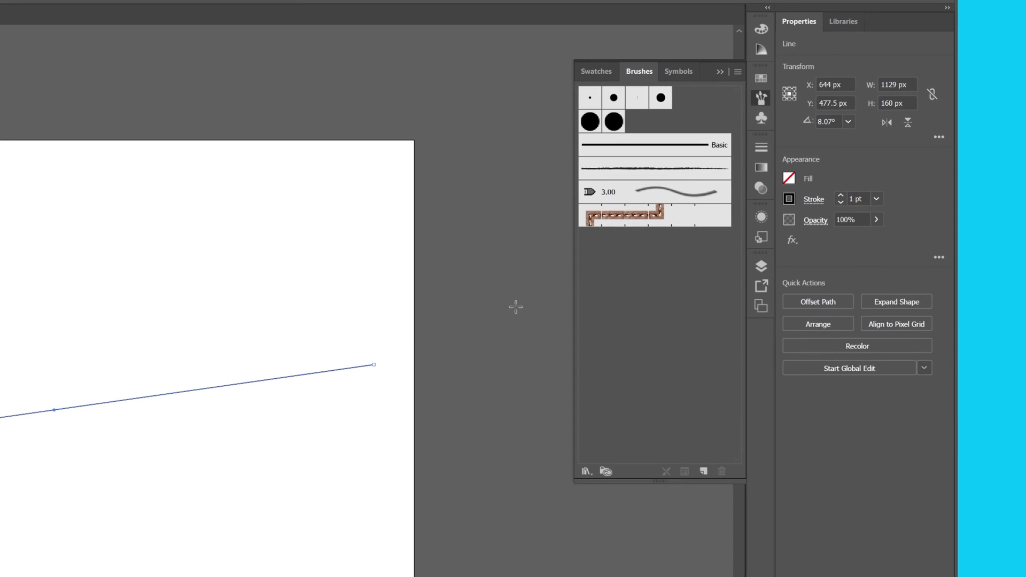
Step: Show the Appearance panel for the new line's stroke
left_click(813, 199)
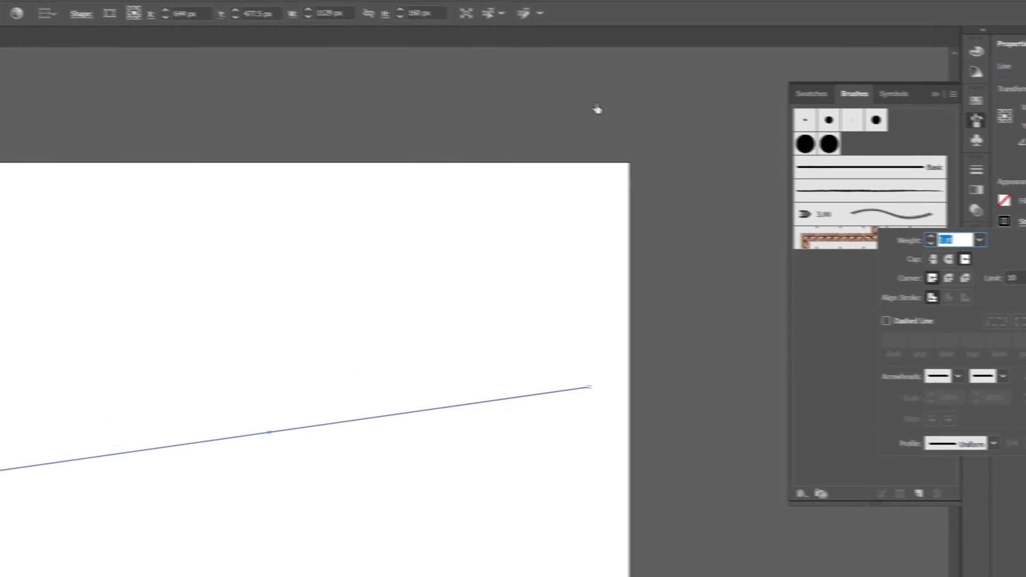
left_click(233, 37)
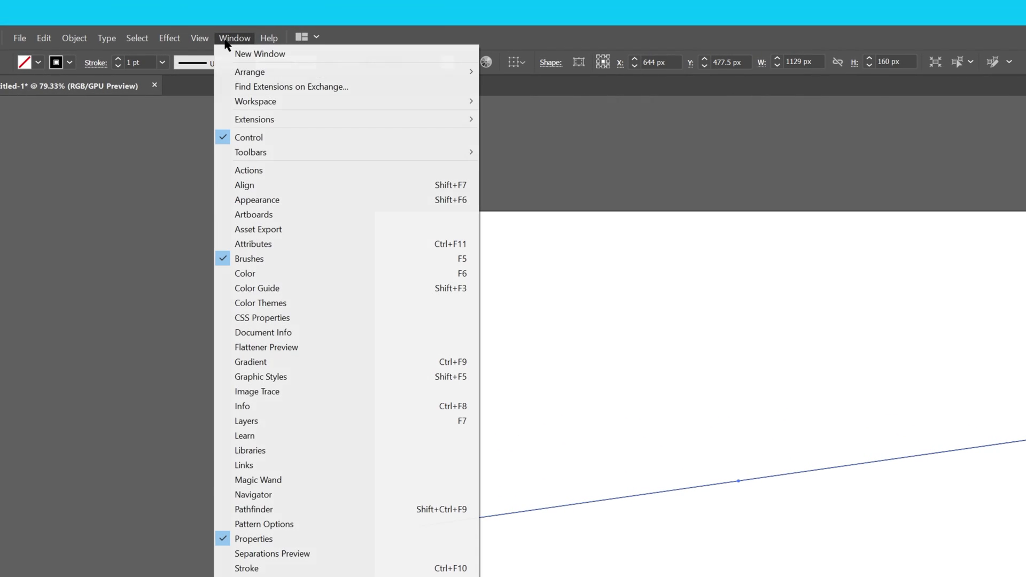
left_click(252, 199)
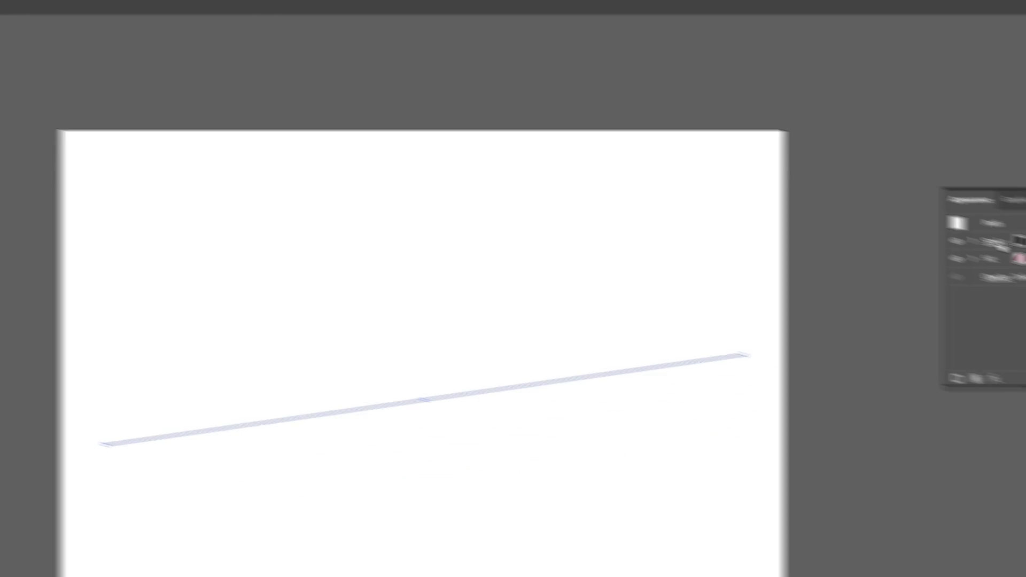
Step: Dash the line with 1 pt dashes and 30 pt gaps, using the Basic brush
left_click(647, 156)
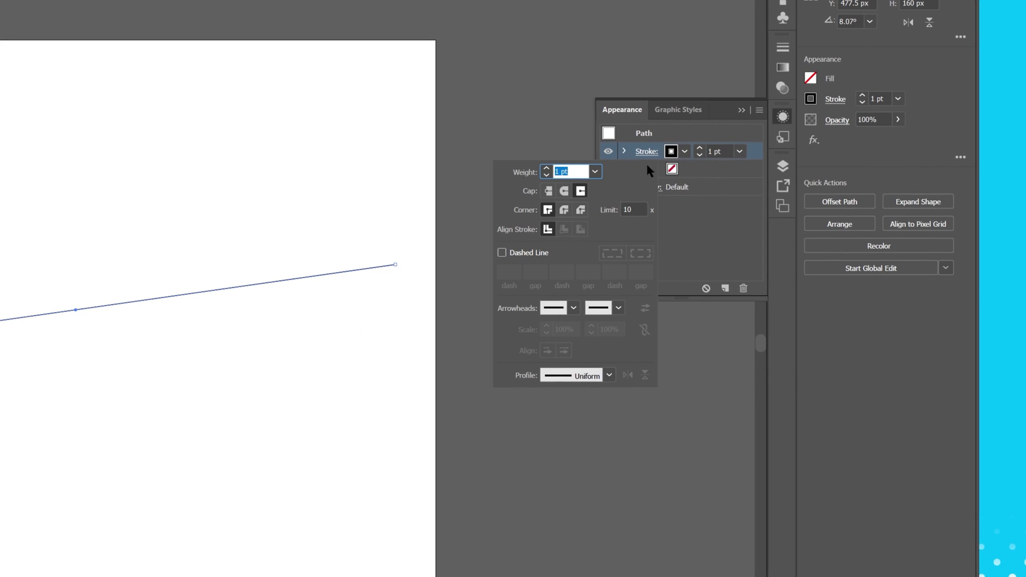
left_click(534, 255)
type("30")
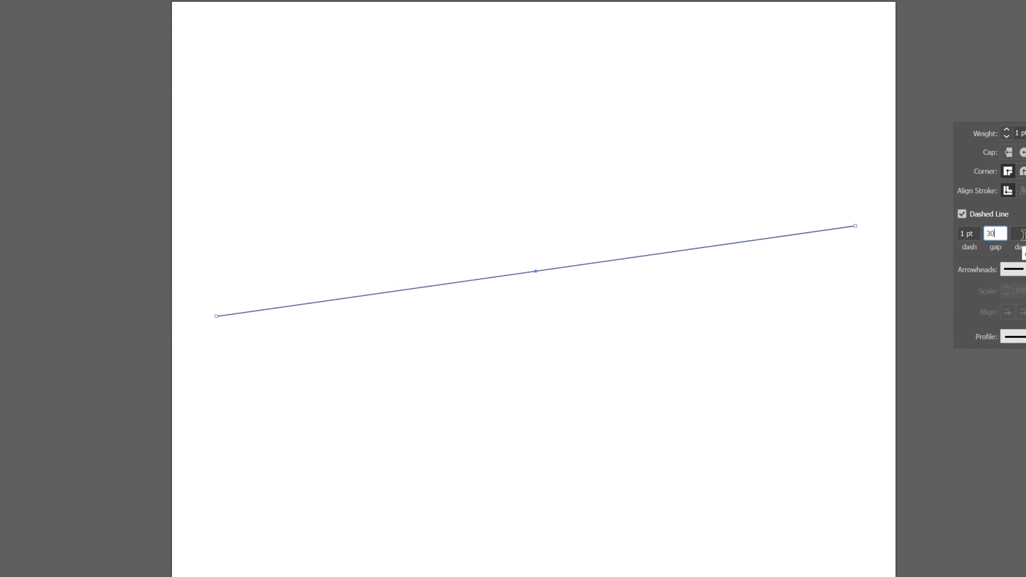
left_click(1018, 233)
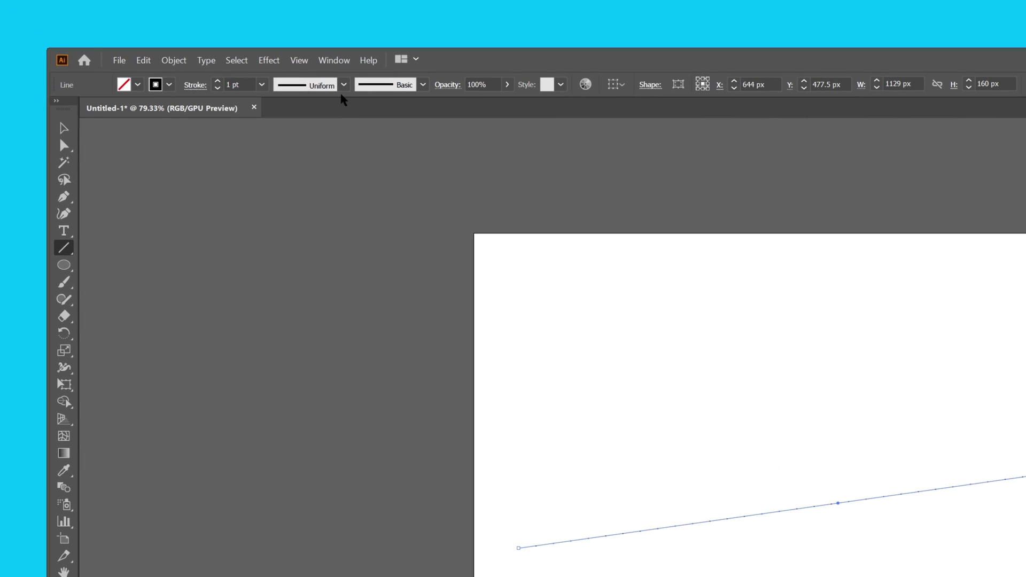
left_click(423, 86)
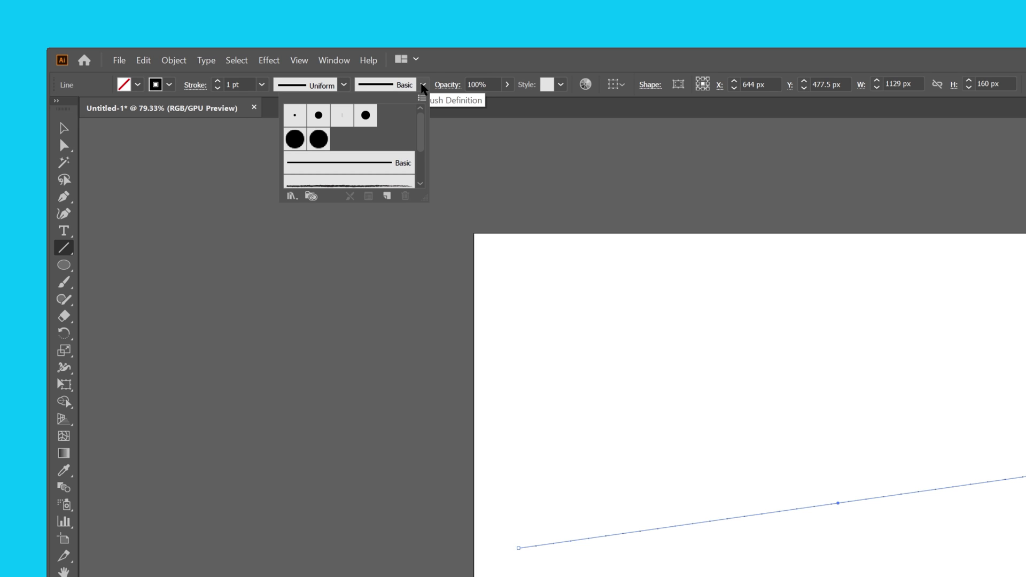
left_click(393, 164)
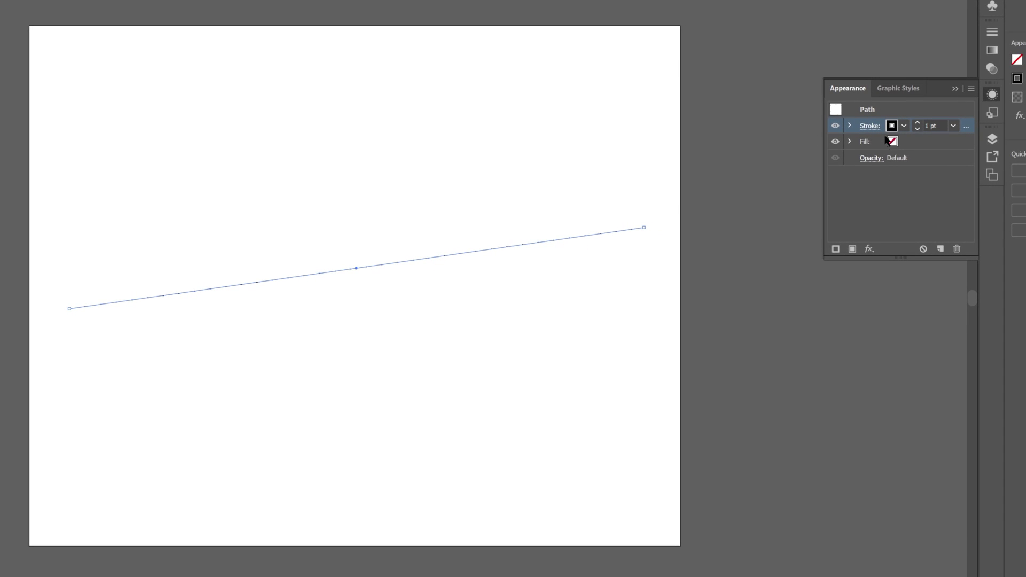
Step: Raise the dashed stroke to 20 pt and compare butt, round and projecting caps
left_click(869, 127)
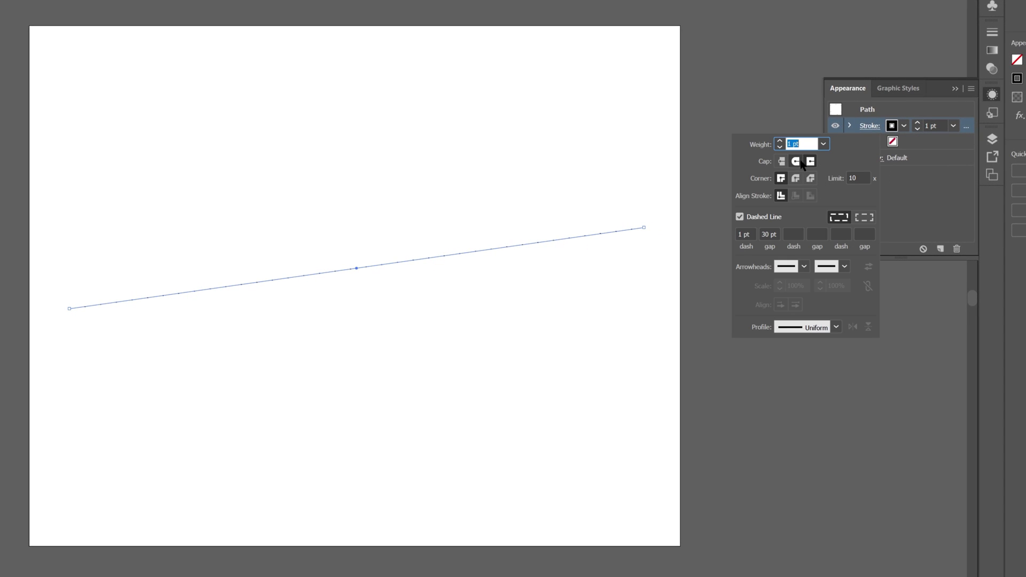
left_click(780, 141)
left_click(780, 141)
left_click(780, 141)
left_click(779, 141)
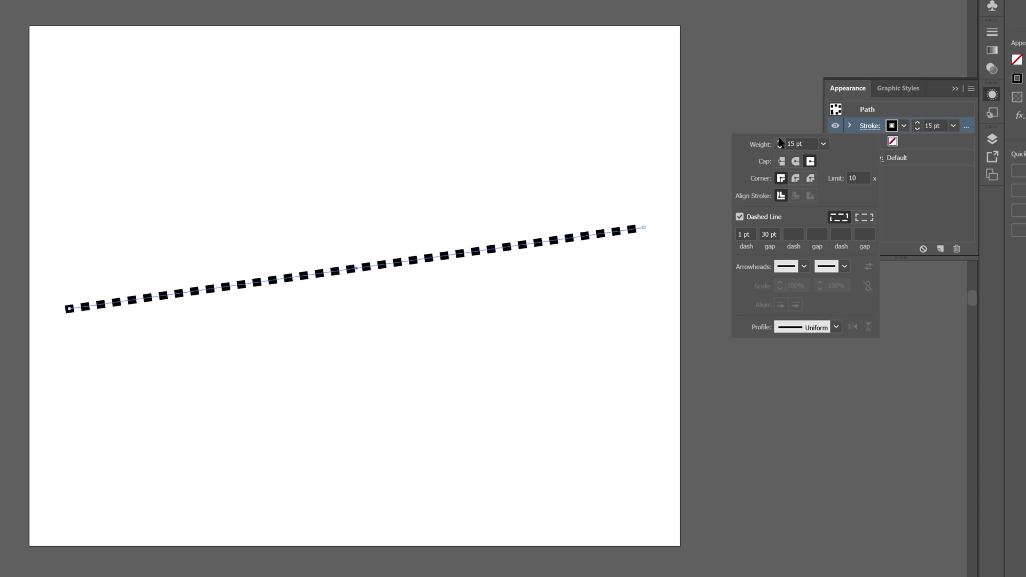
left_click(779, 142)
left_click(779, 141)
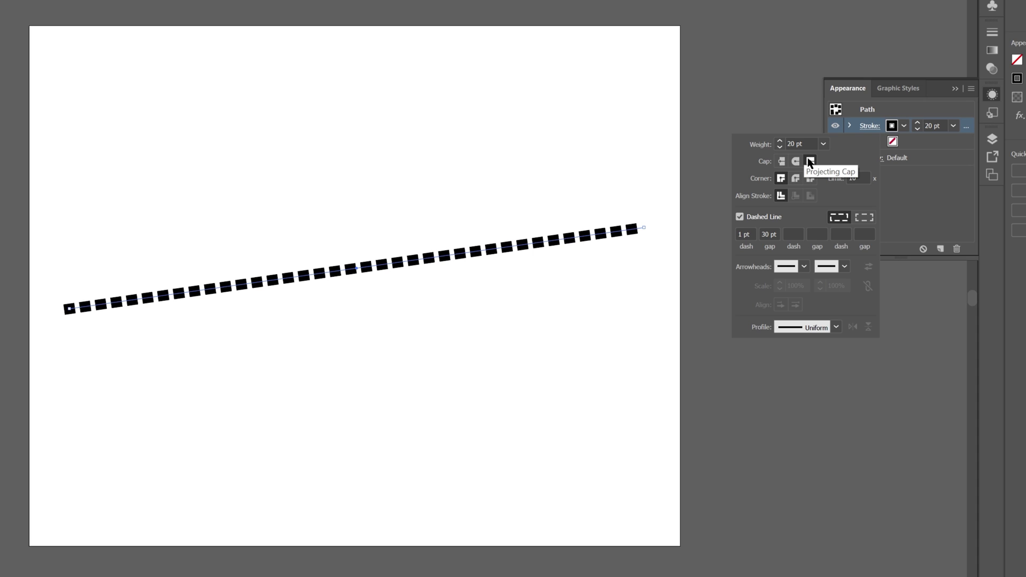
left_click(782, 161)
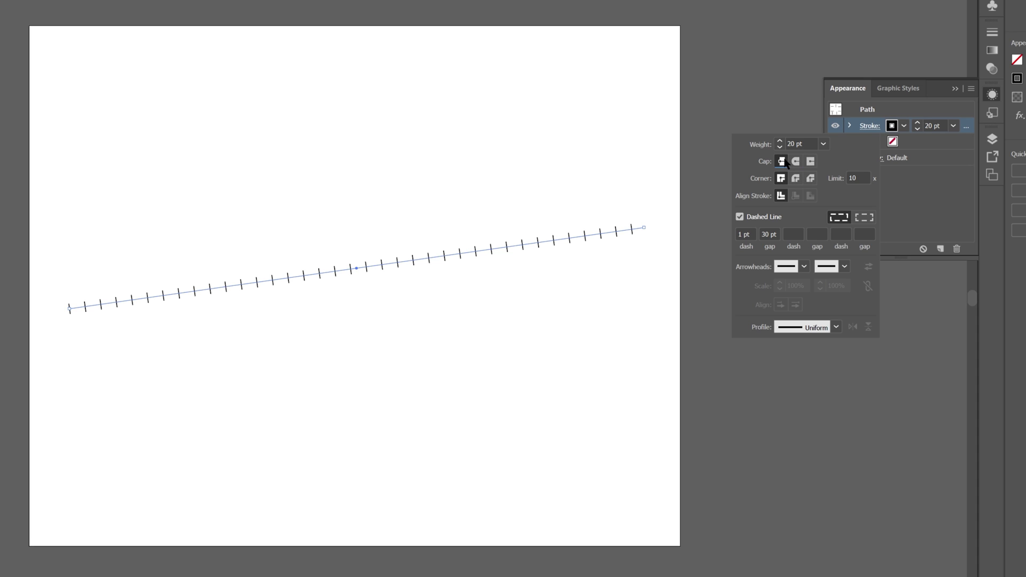
left_click(795, 162)
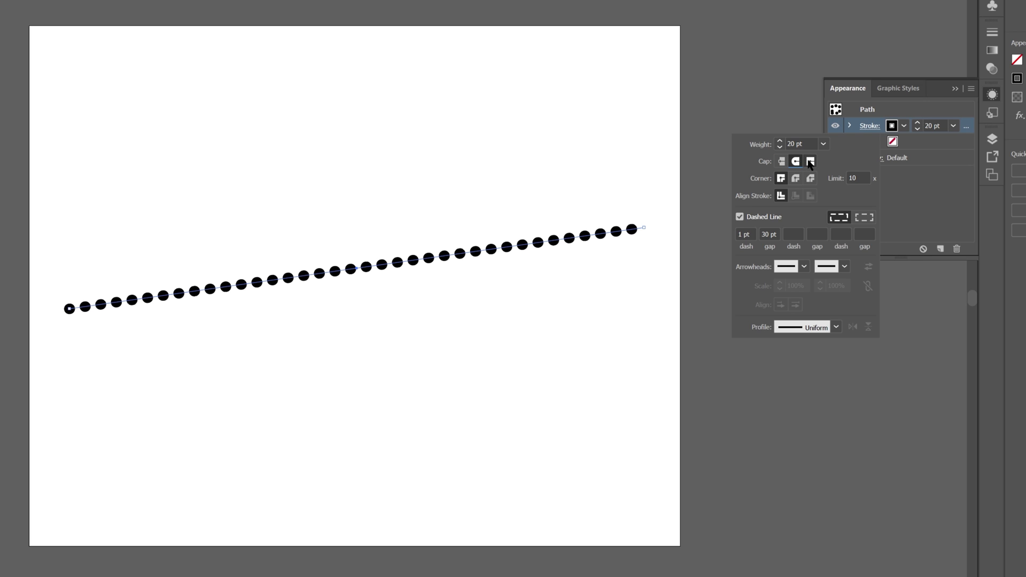
left_click(810, 162)
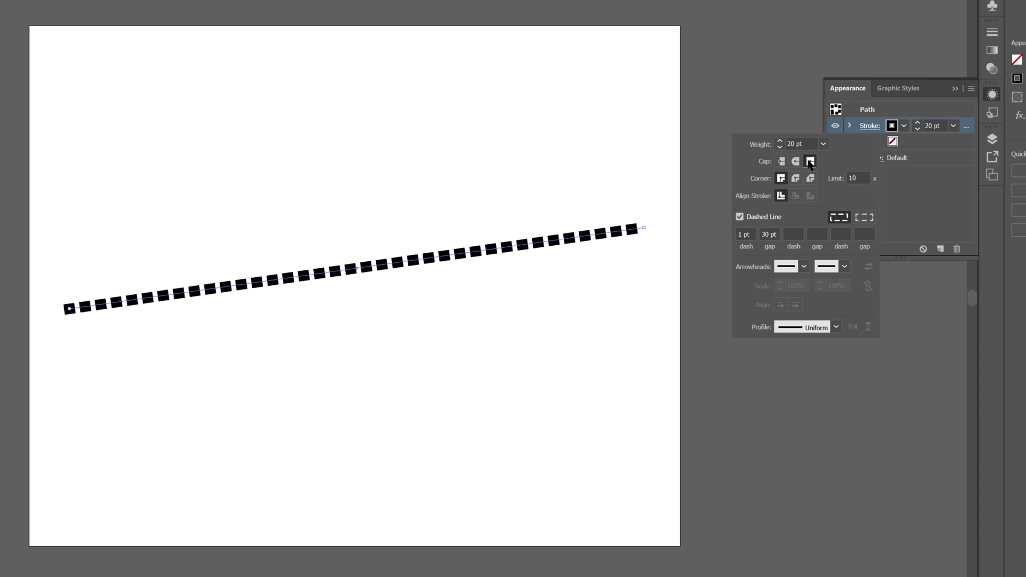
Step: Restore round caps, try extra 10 and 1 dash values, then clear back to 1 pt/30 pt
left_click(797, 162)
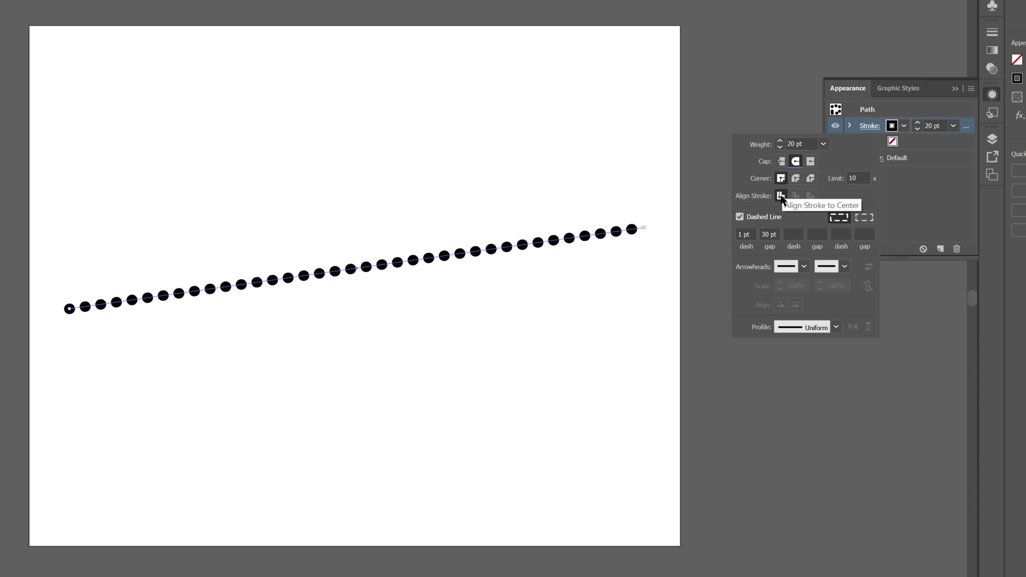
left_click(790, 233)
type("1")
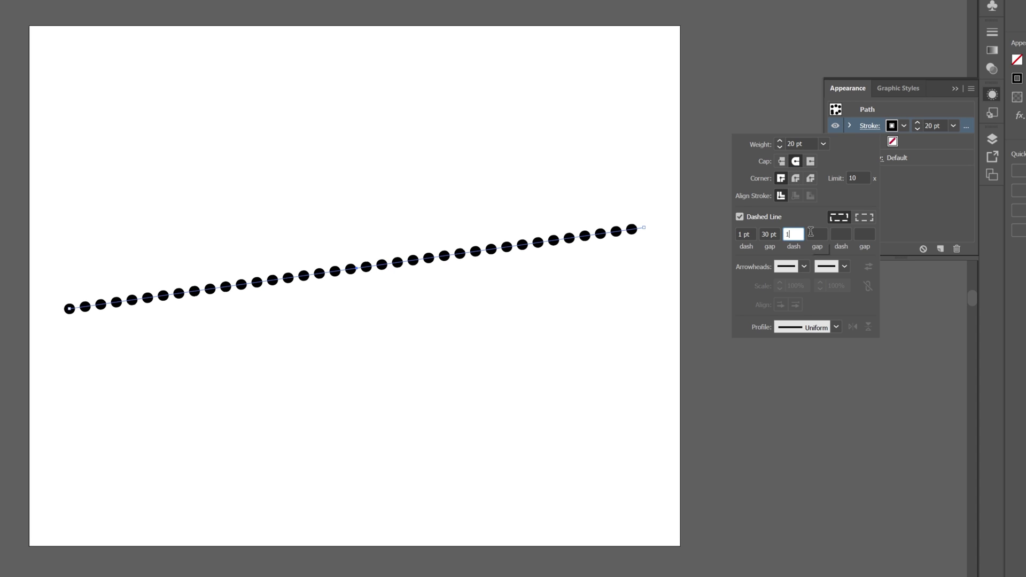
type("0")
left_click(840, 234)
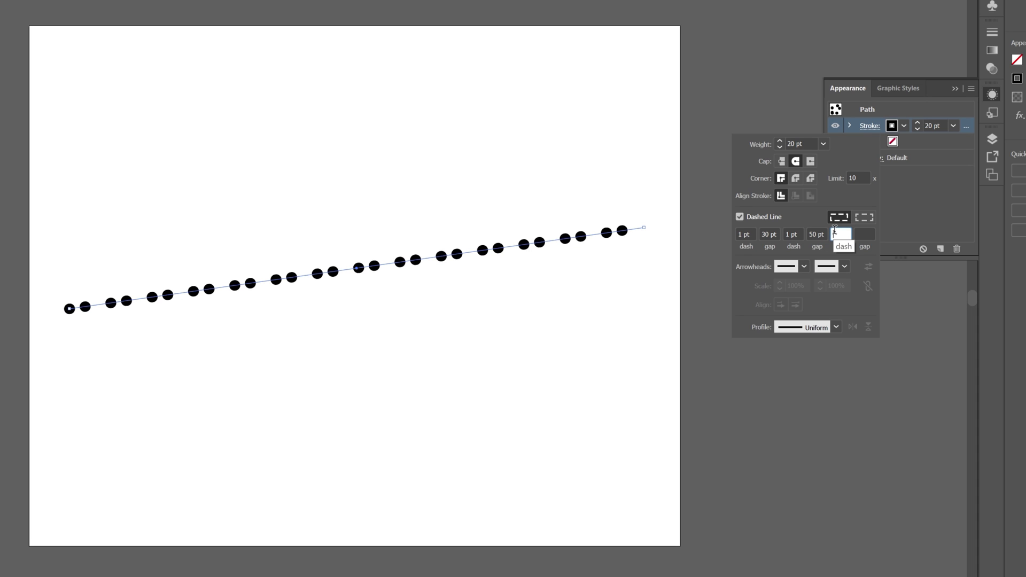
type("1")
left_click(856, 231)
type("70")
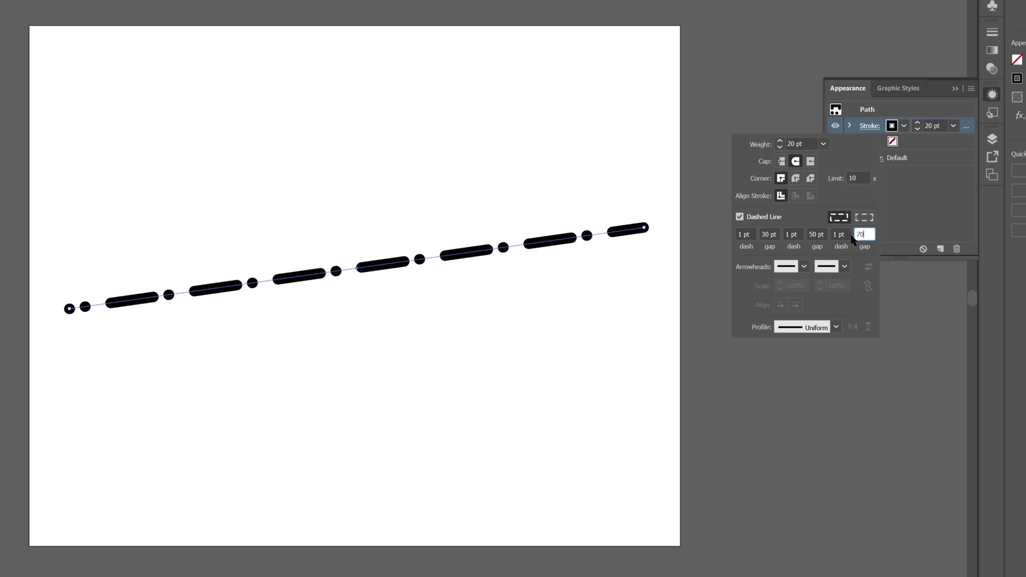
left_click(841, 235)
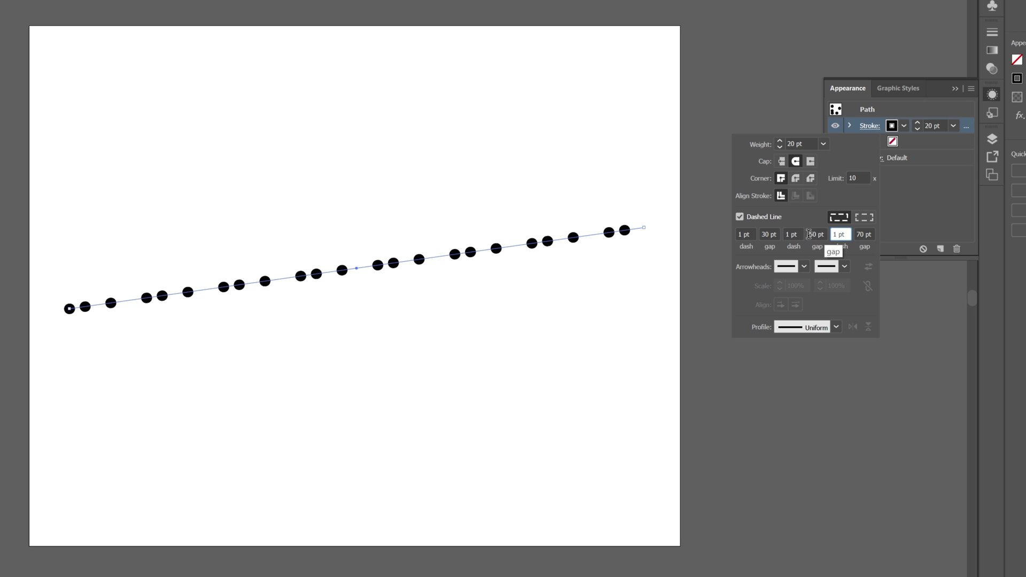
left_click(790, 233)
key("BackSpace")
key("Tab")
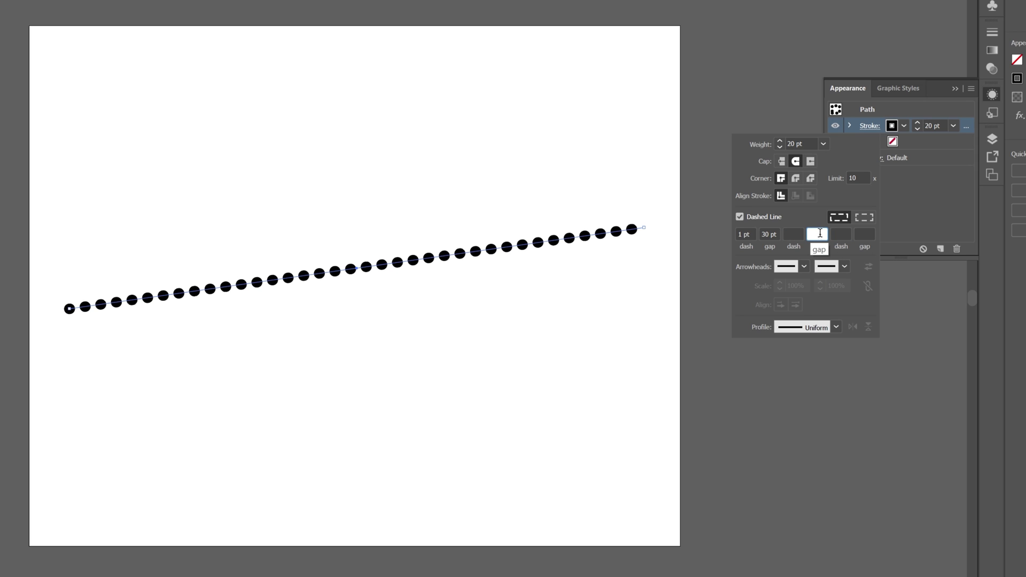
Step: Apply a dome-shaped width profile so the dots taper toward both ends
left_click(795, 327)
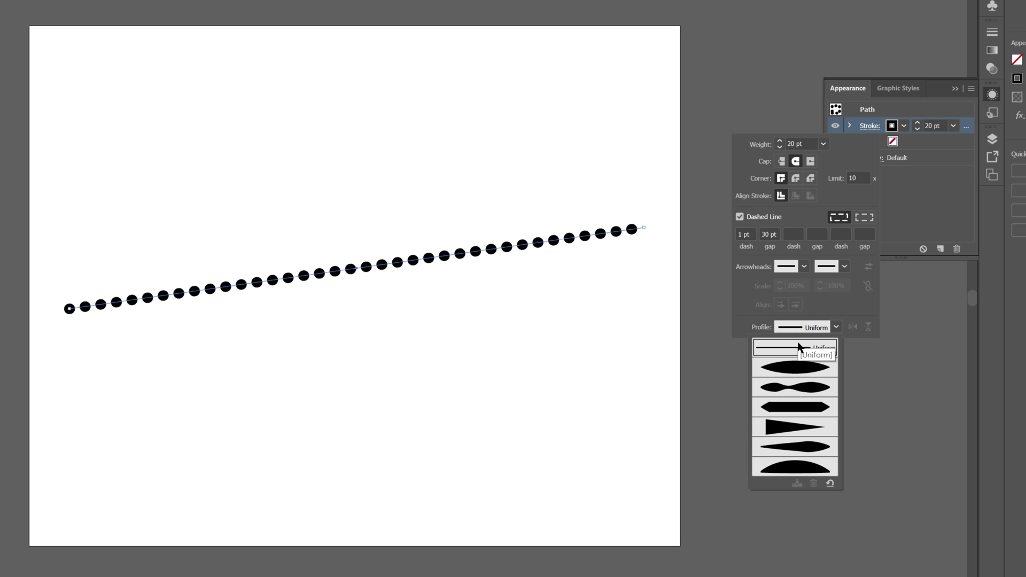
left_click(801, 367)
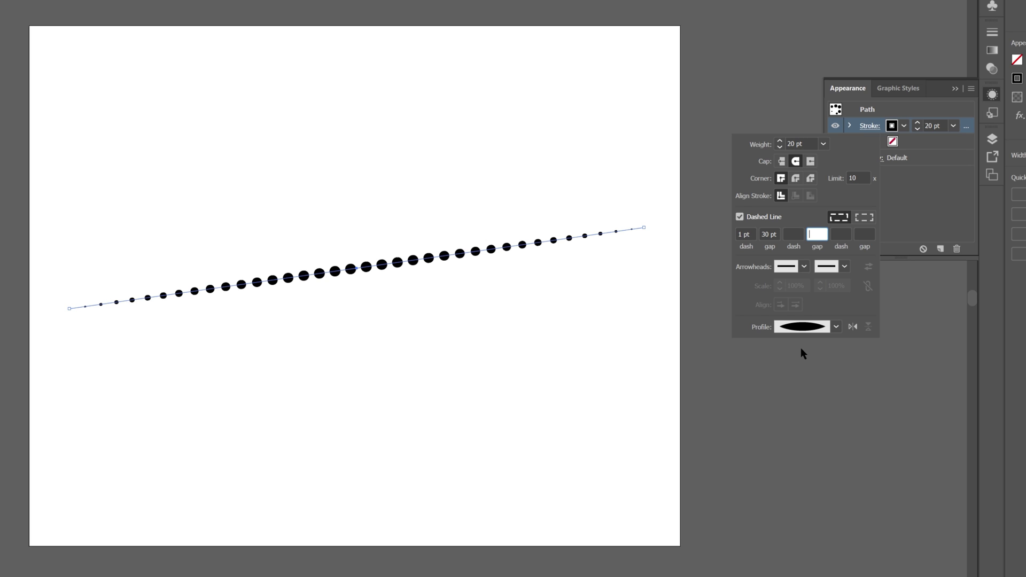
left_click(805, 328)
left_click(800, 459)
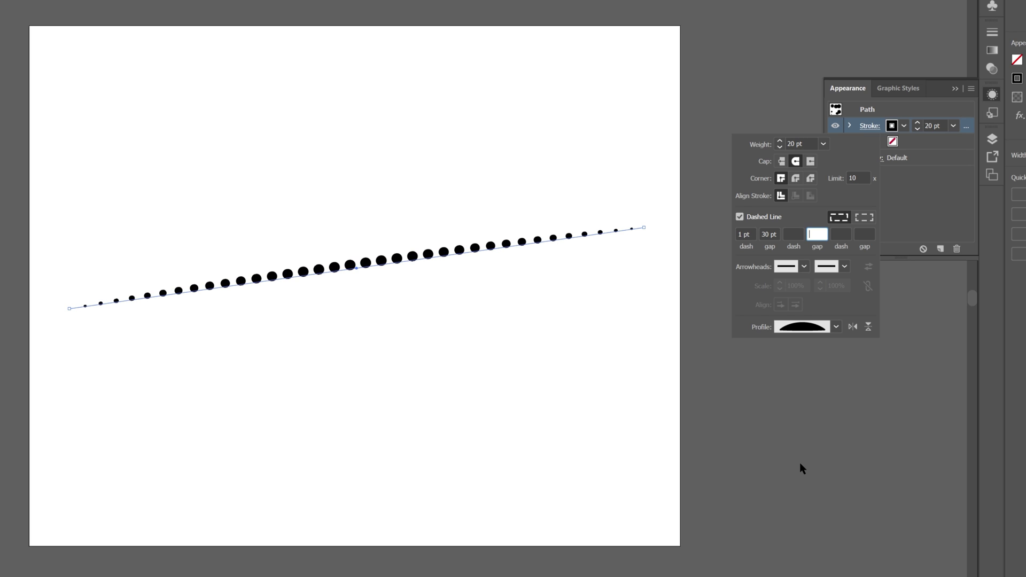
left_click(802, 327)
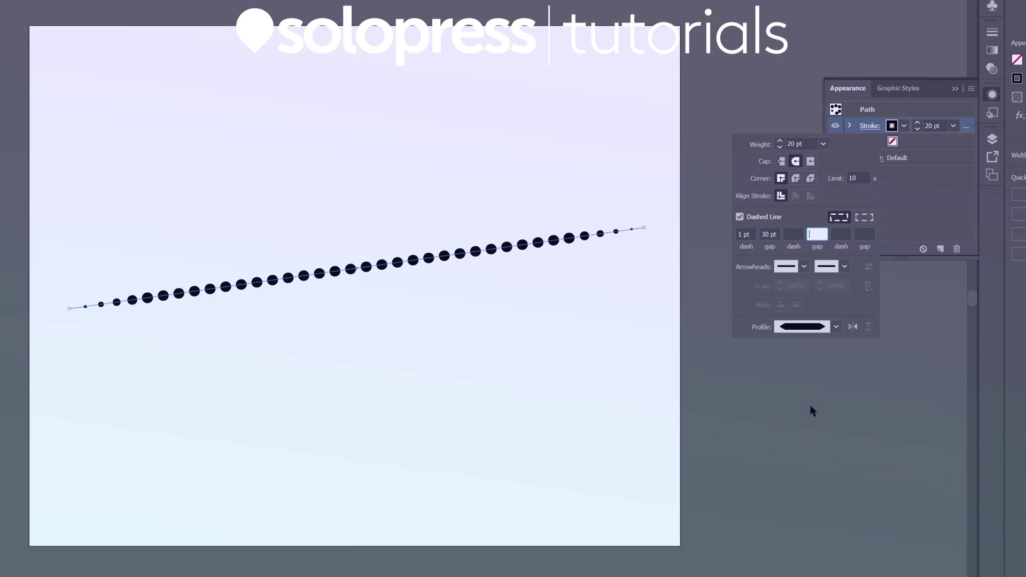